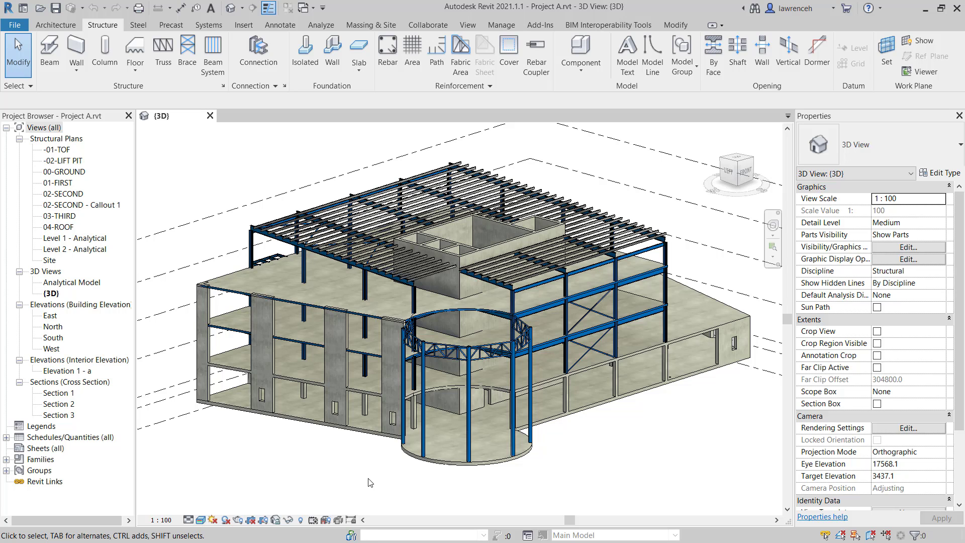
Step: Set the base level of the five circular hollow section columns under the curved truss to -01-TOF
{"action": "middle_click_drag", "start_coordinate": [372, 482], "coordinate": [674, 398], "text": "shift"}
{"action": "scroll", "coordinate": [713, 374], "scroll_direction": "up", "scroll_amount": 5}
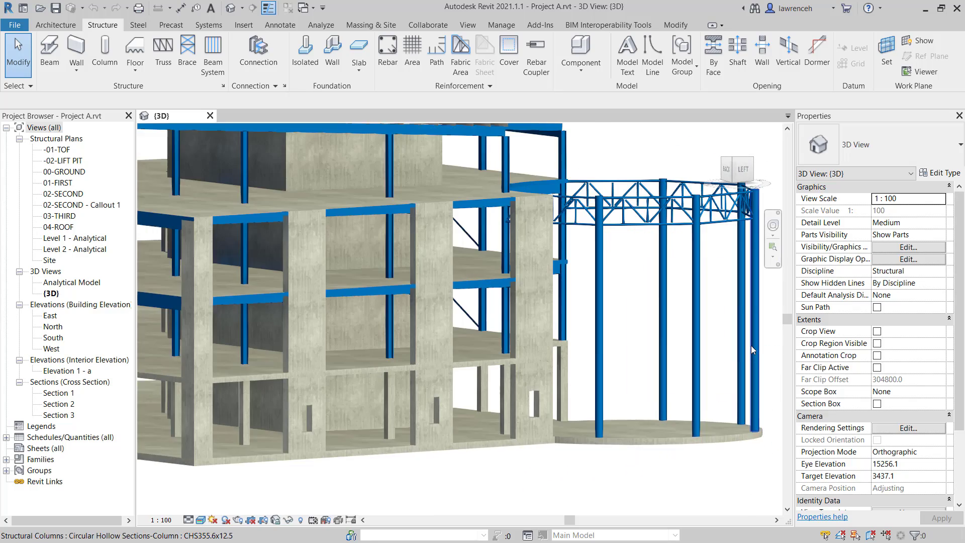
{"action": "middle_click_drag", "start_coordinate": [752, 350], "coordinate": [753, 322], "text": "shift"}
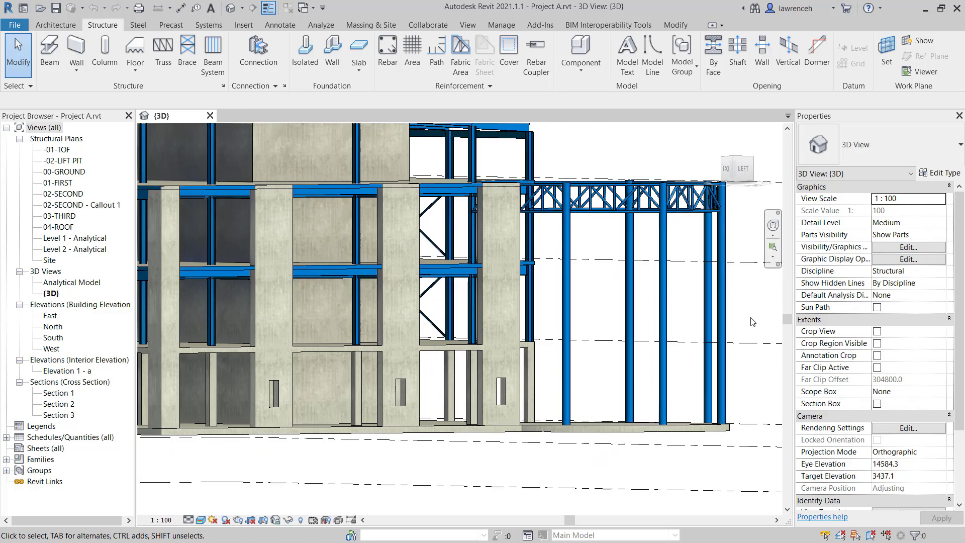
{"action": "left_click_drag", "start_coordinate": [745, 310], "coordinate": [553, 318]}
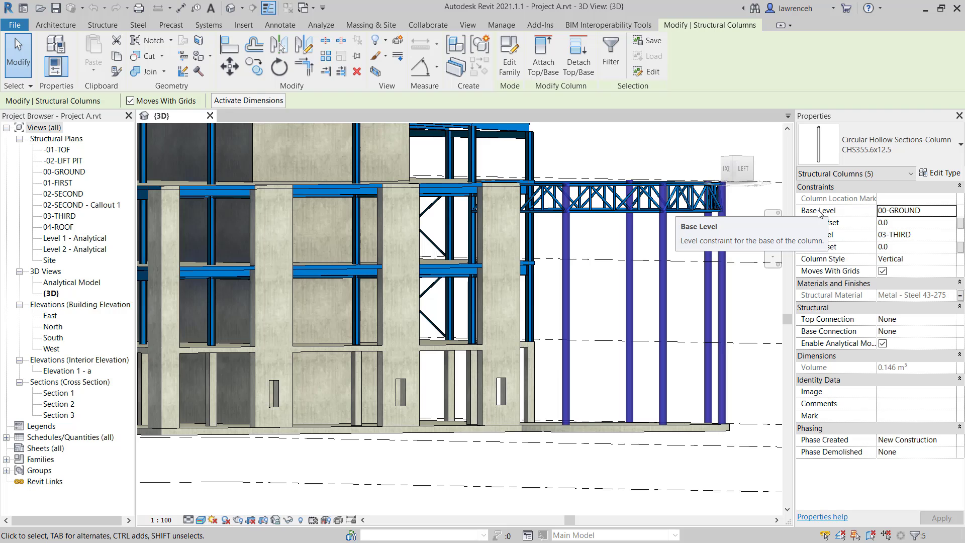
{"action": "left_click", "coordinate": [949, 212]}
{"action": "left_click", "coordinate": [950, 211]}
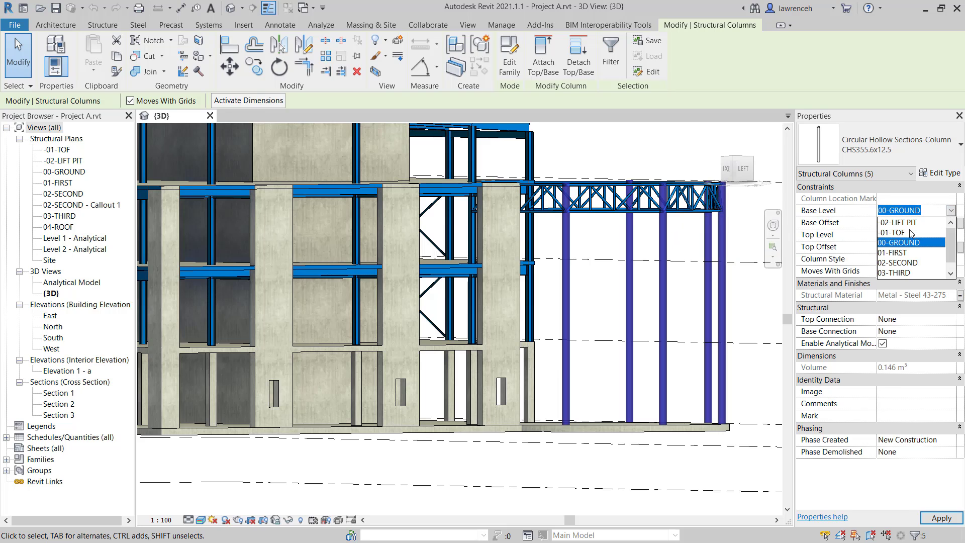
{"action": "left_click", "coordinate": [910, 233]}
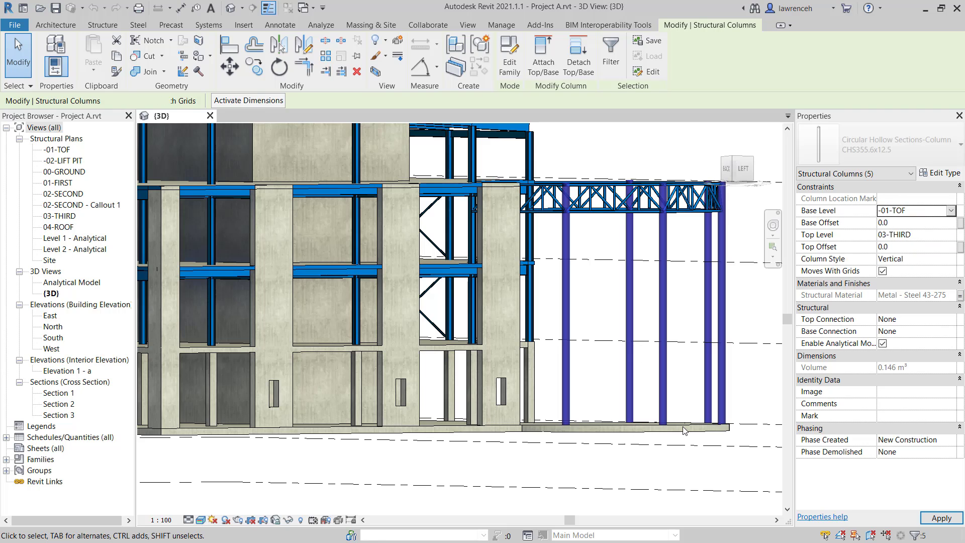
{"action": "left_click", "coordinate": [690, 477]}
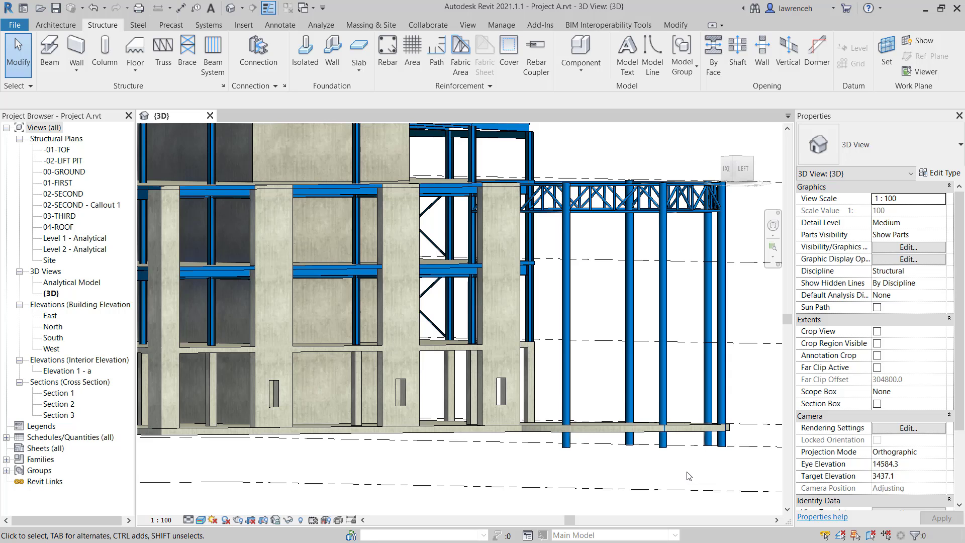
Step: In the -01-TOF structural plan, start an isolated foundation and duplicate the rectangular footing type as "1000 x 1000 x 750"
{"action": "double_click", "coordinate": [58, 149]}
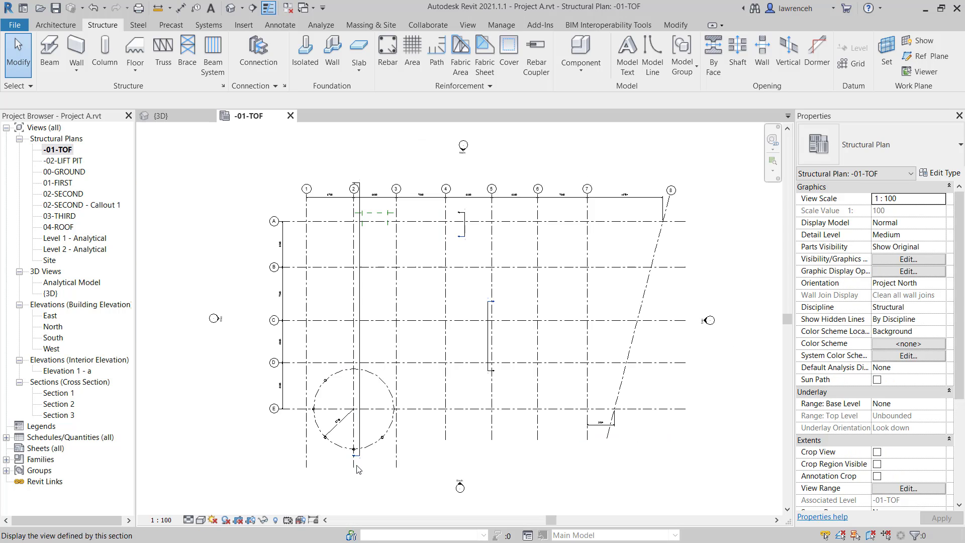
{"action": "scroll", "coordinate": [342, 456], "scroll_direction": "up", "scroll_amount": 4}
{"action": "scroll", "coordinate": [327, 460], "scroll_direction": "up", "scroll_amount": 2}
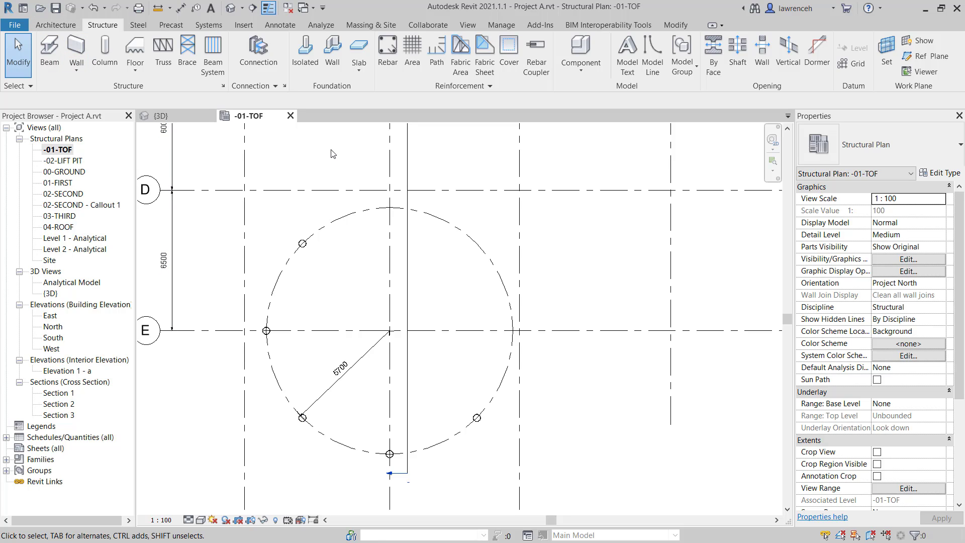
{"action": "left_click", "coordinate": [306, 61]}
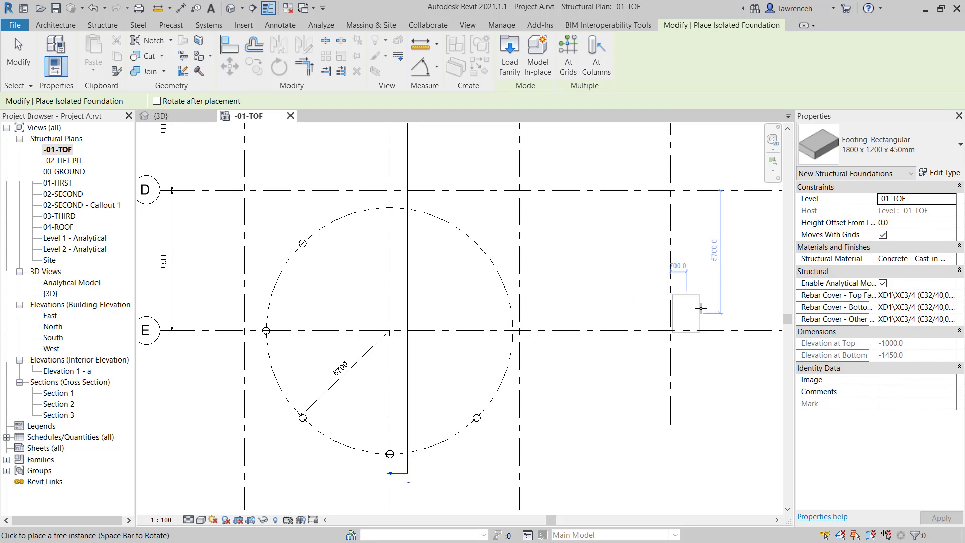
{"action": "left_click", "coordinate": [940, 174]}
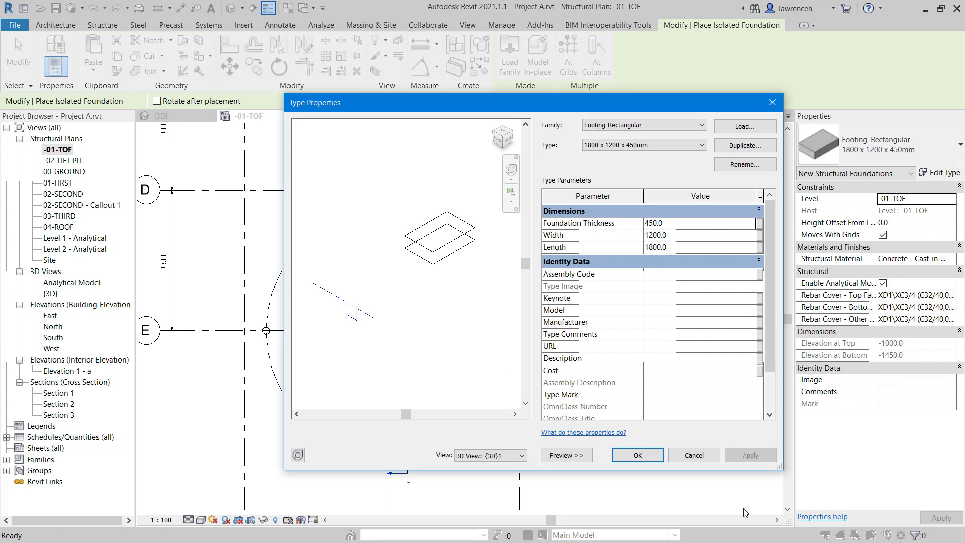
{"action": "left_click", "coordinate": [755, 146]}
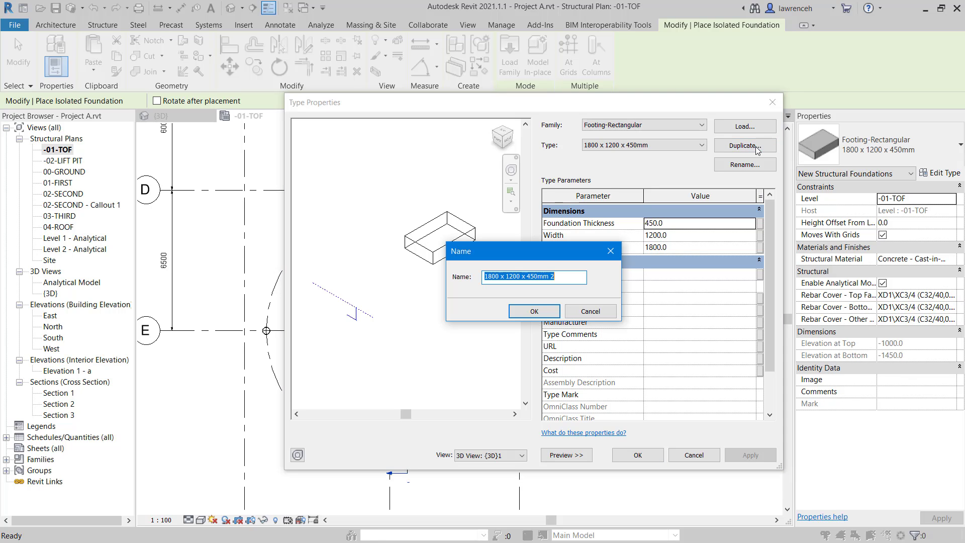
{"action": "type", "text": "1"}
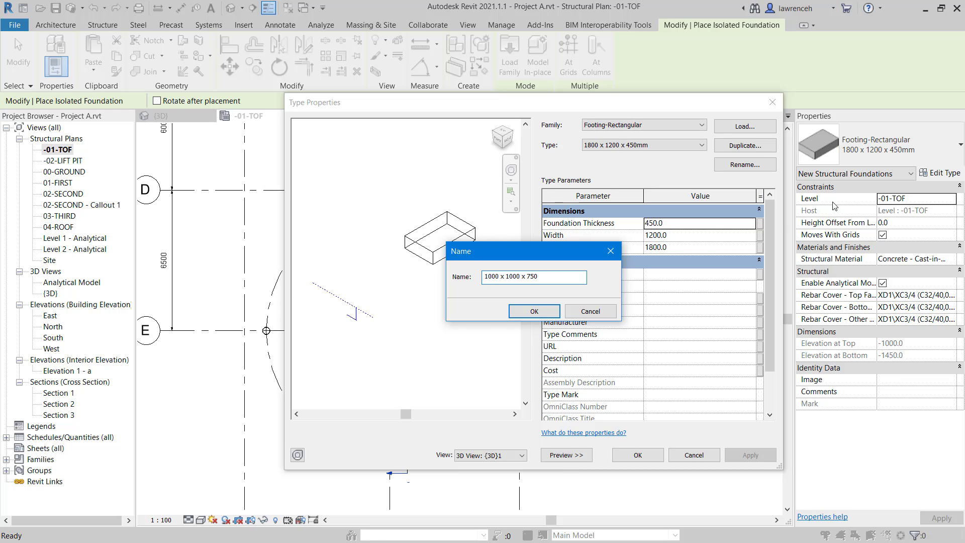
{"action": "left_click", "coordinate": [553, 311]}
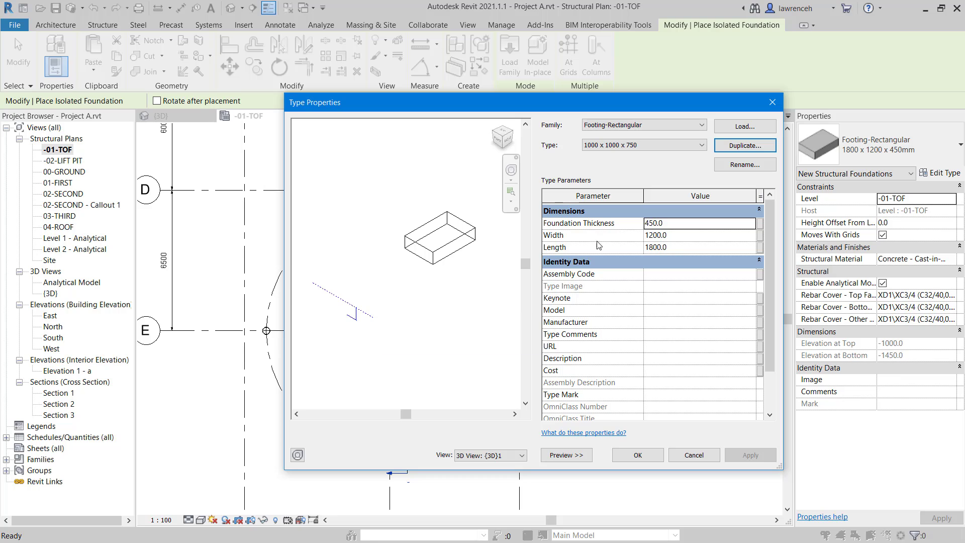
Step: Set the new footing type's foundation thickness to 750, width to 1000 and length to 1000
{"action": "left_click", "coordinate": [676, 226]}
{"action": "double_click", "coordinate": [676, 226]}
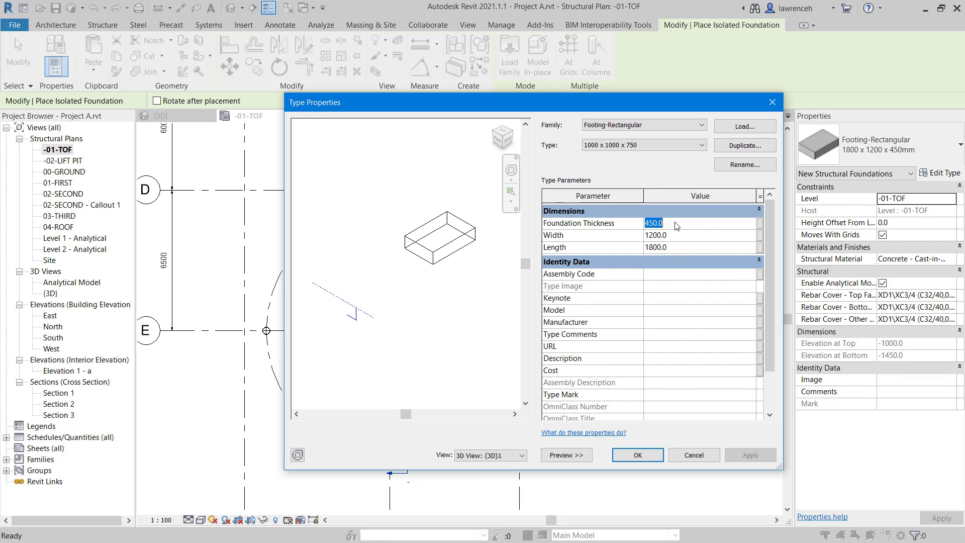
{"action": "type", "text": "750"}
{"action": "key", "text": "Tab"}
{"action": "type", "text": "1000"}
{"action": "key", "text": "Tab"}
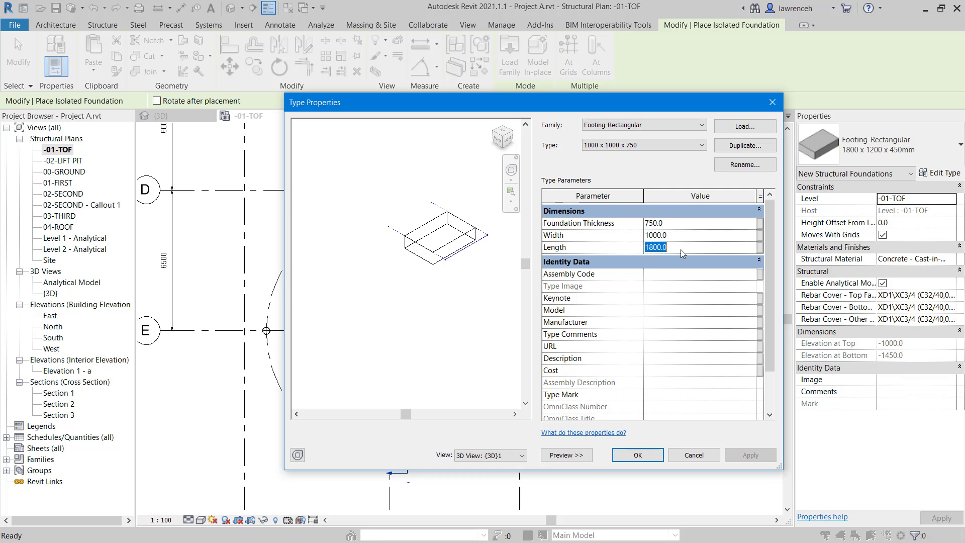
{"action": "type", "text": "1000"}
{"action": "left_click", "coordinate": [684, 320]}
{"action": "left_click", "coordinate": [638, 455]}
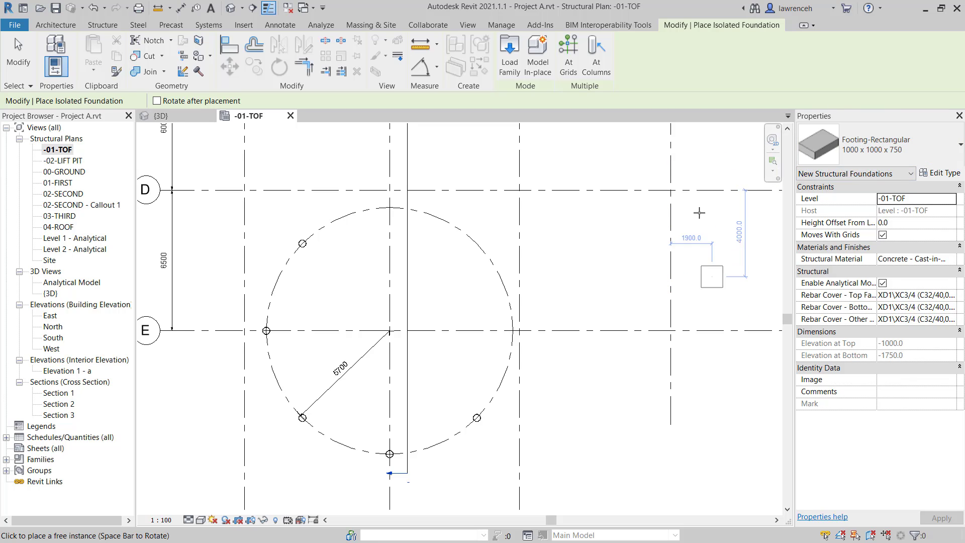
{"action": "left_click", "coordinate": [606, 66]}
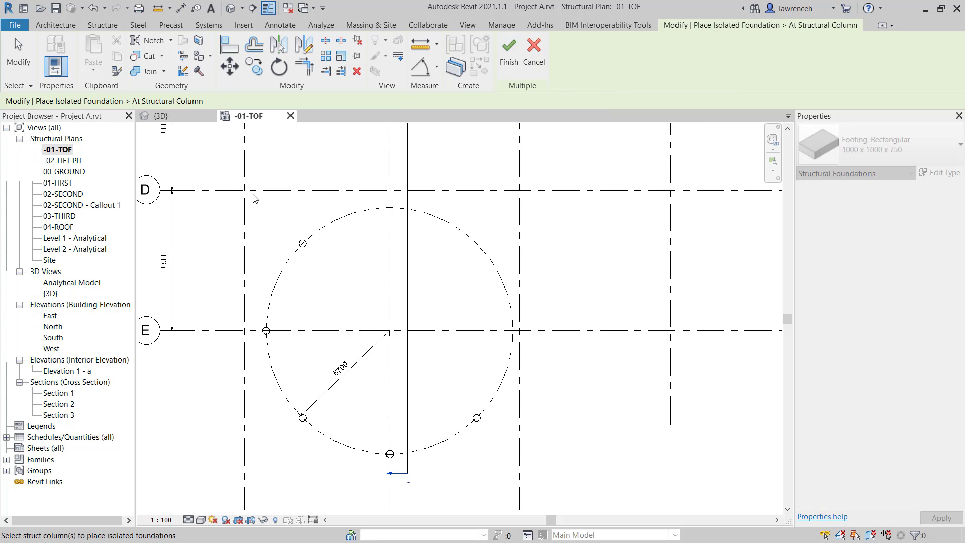
{"action": "left_click_drag", "start_coordinate": [251, 193], "coordinate": [517, 480]}
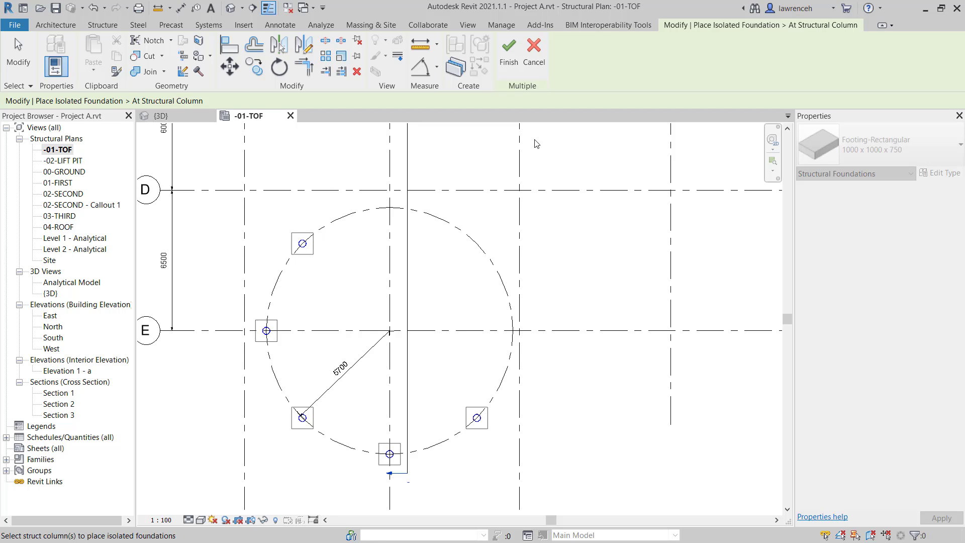
{"action": "key", "text": "Escape"}
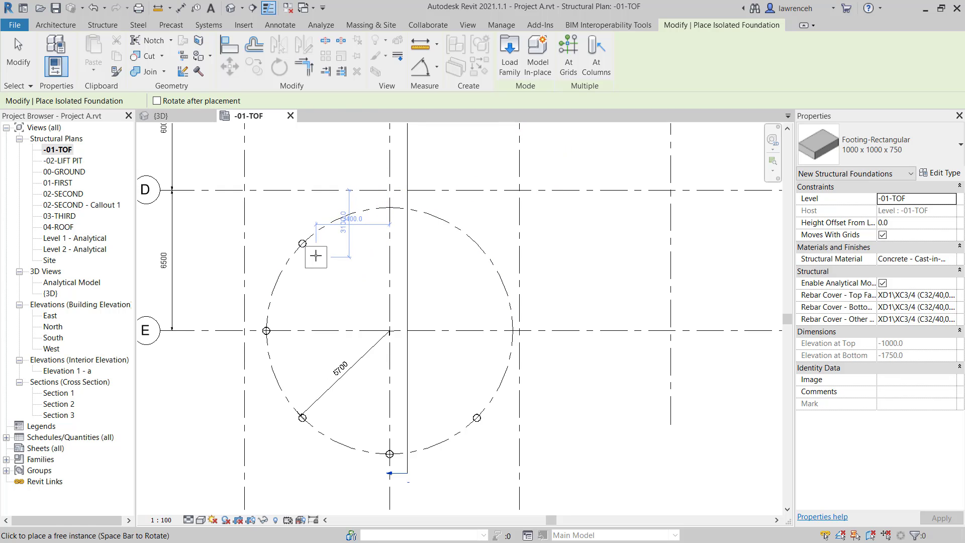
Step: Place a footing turned diagonally at the circular grid's upper-left column and a square-on footing at the column on grid E
{"action": "scroll", "coordinate": [302, 246], "scroll_direction": "up", "scroll_amount": 3}
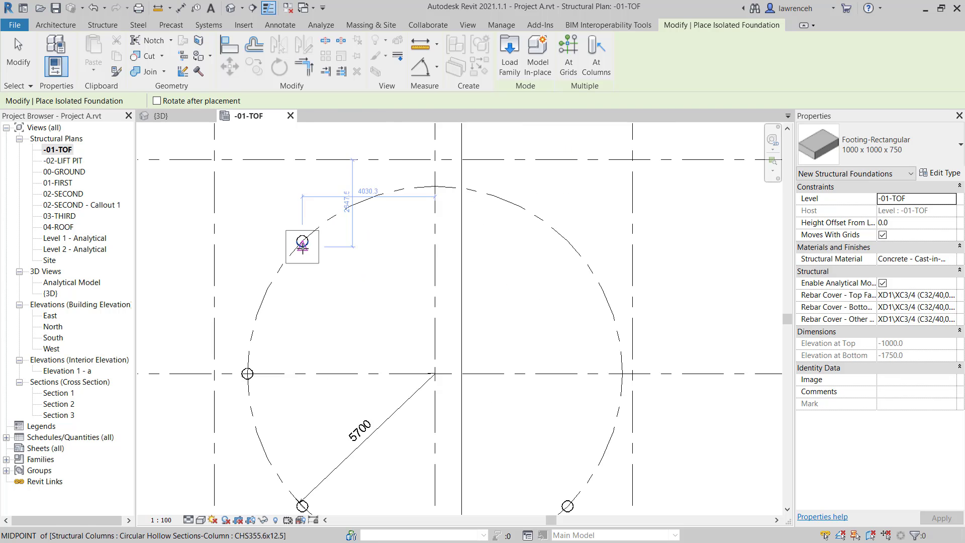
{"action": "key", "text": "space"}
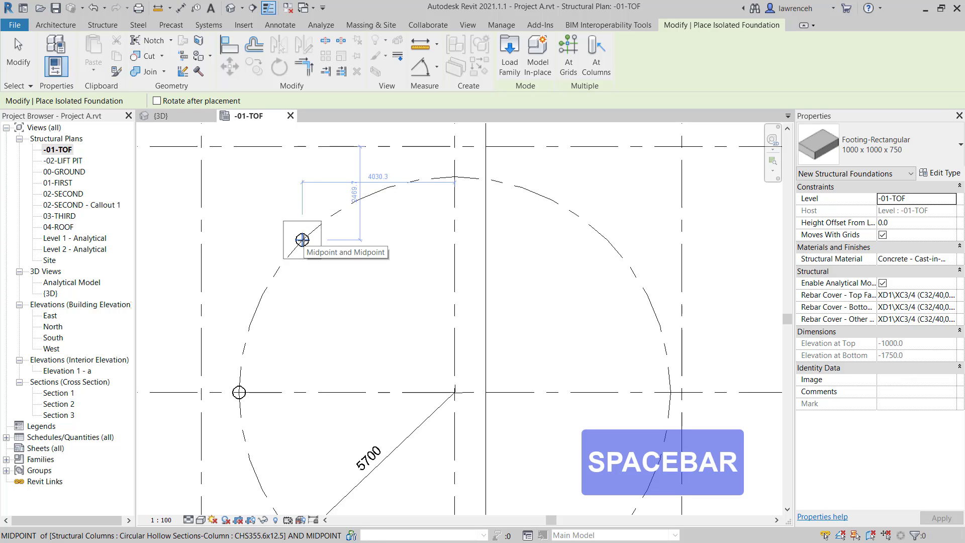
{"action": "key", "text": "space"}
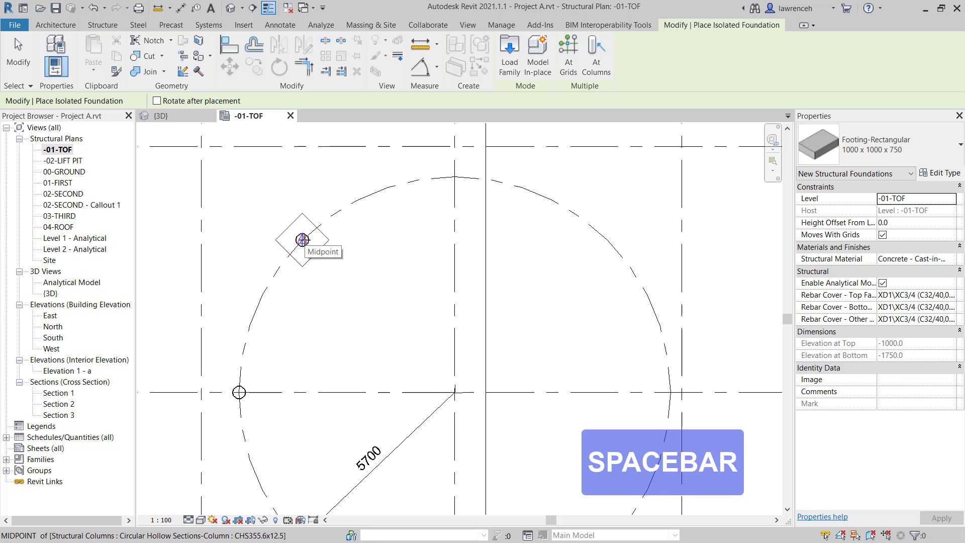
{"action": "left_click", "coordinate": [302, 240]}
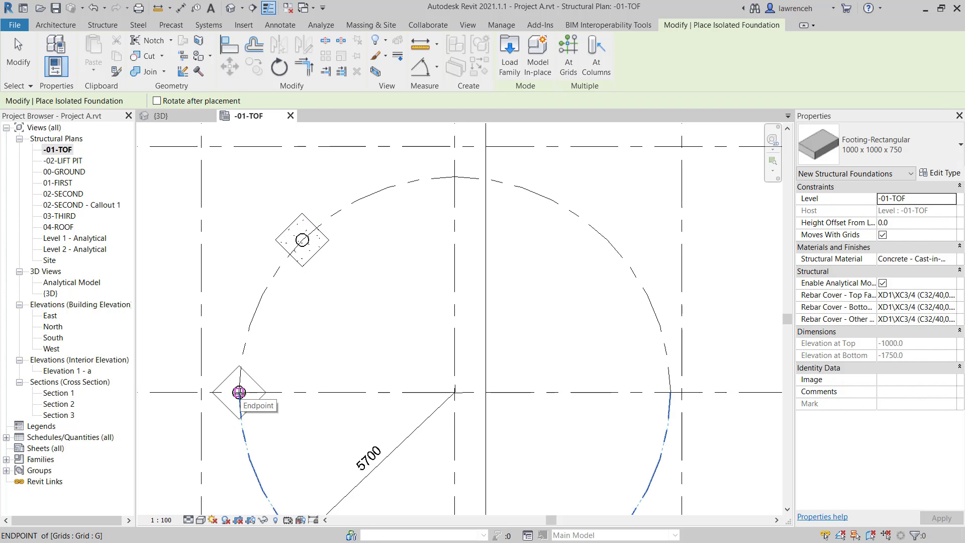
{"action": "key", "text": "space"}
{"action": "left_click", "coordinate": [238, 392]}
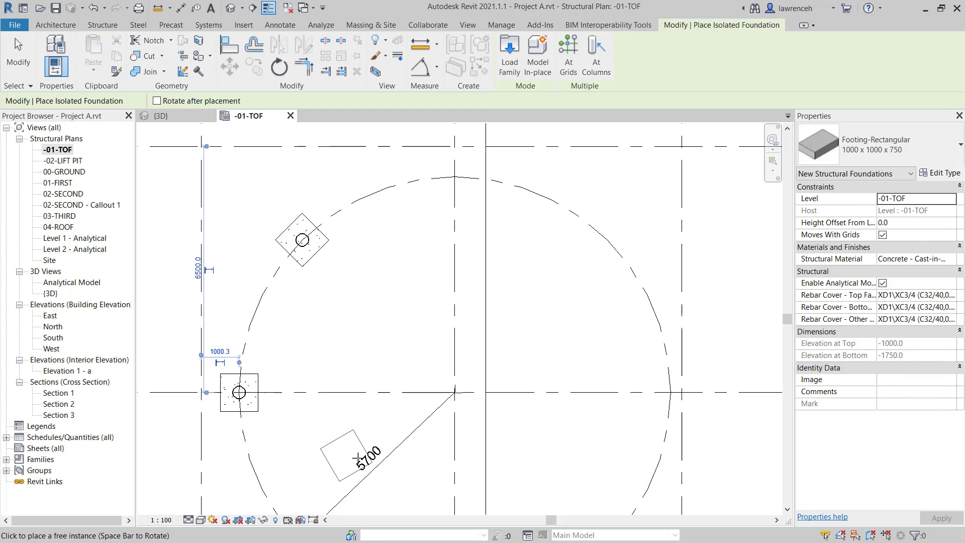
Step: Place footings at the circular grid's three lower columns, turned diagonally at the outer two and square-on at the middle one
{"action": "middle_click_drag", "start_coordinate": [351, 457], "coordinate": [404, 335]}
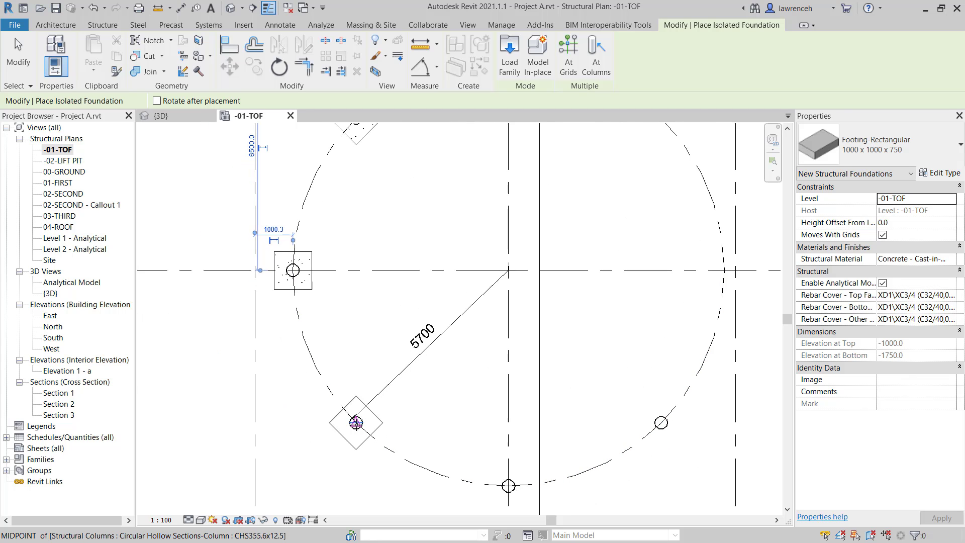
{"action": "left_click", "coordinate": [356, 422]}
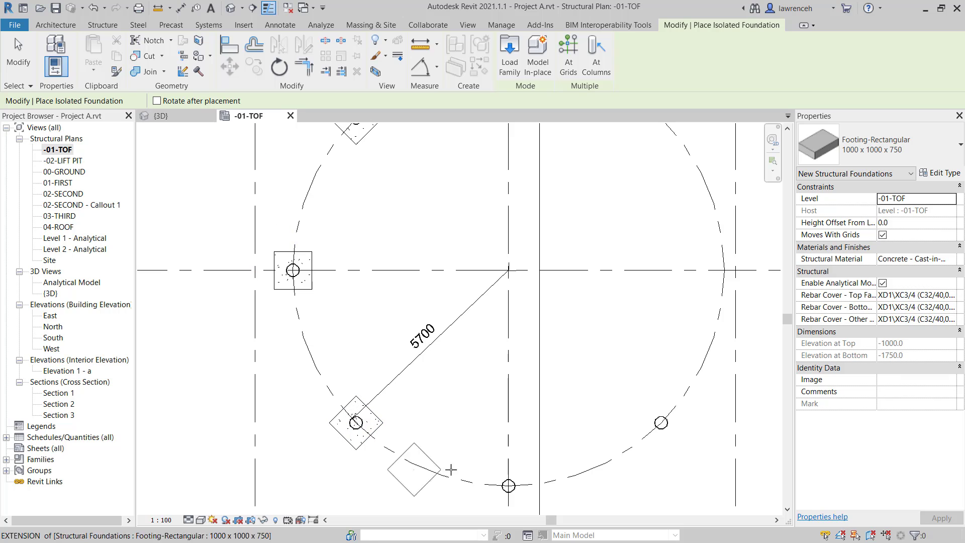
{"action": "key", "text": "space"}
{"action": "left_click", "coordinate": [508, 486]}
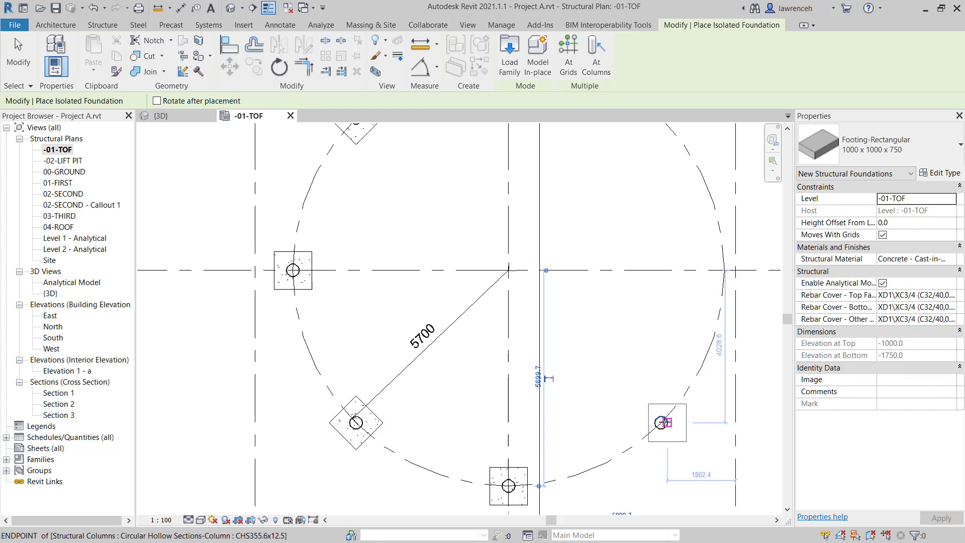
{"action": "key", "text": "space"}
{"action": "left_click", "coordinate": [661, 422]}
{"action": "scroll", "coordinate": [532, 379], "scroll_direction": "down", "scroll_amount": 1}
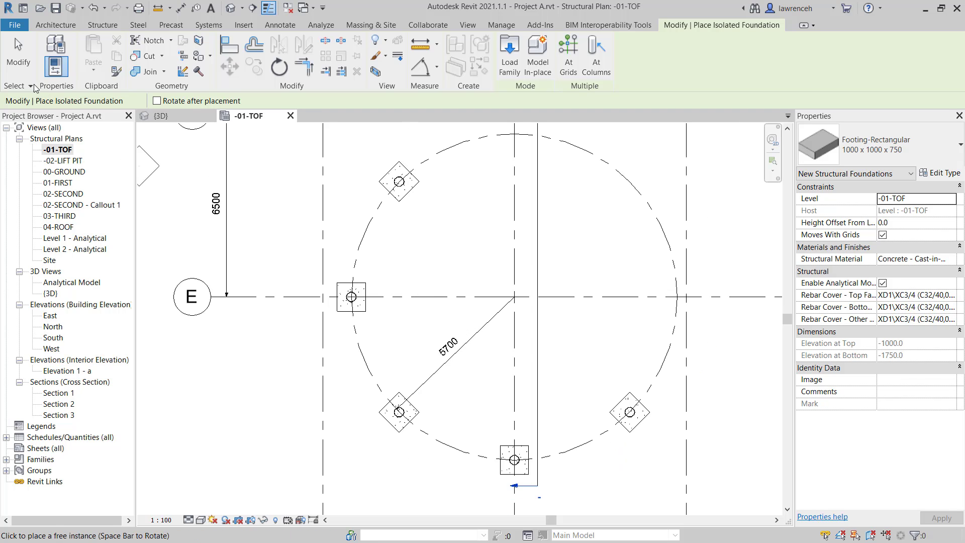
{"action": "left_click", "coordinate": [26, 64]}
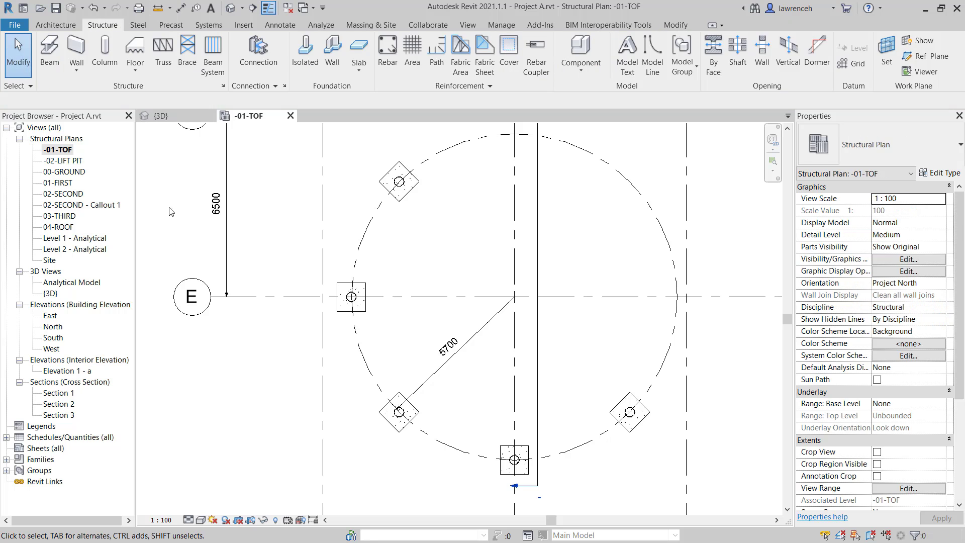
Step: In the 3D view, associate the structural material of all visible 1000 x 1000 x 750 footings with the C40 global parameter
{"action": "left_click", "coordinate": [173, 117]}
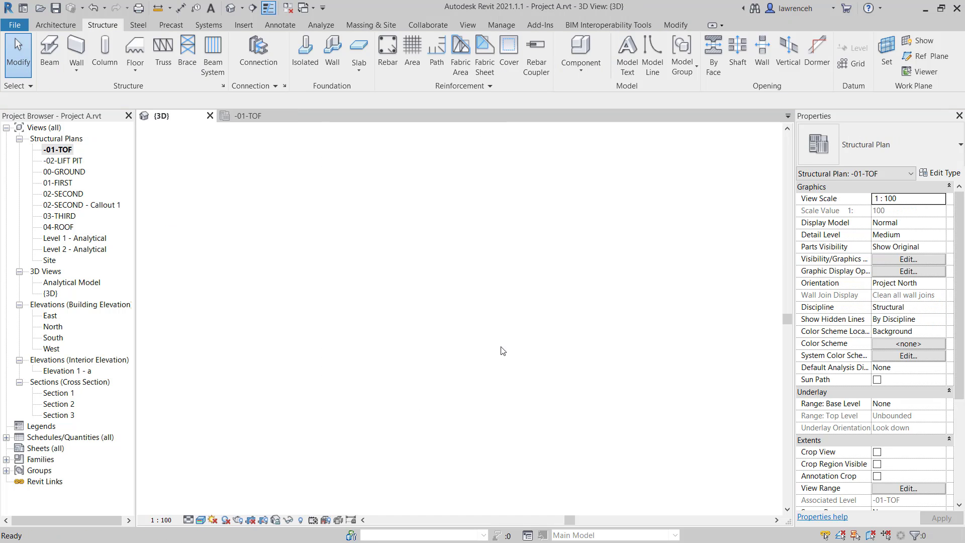
{"action": "middle_click_drag", "start_coordinate": [650, 420], "coordinate": [718, 388]}
{"action": "scroll", "coordinate": [627, 476], "scroll_direction": "up", "scroll_amount": 5}
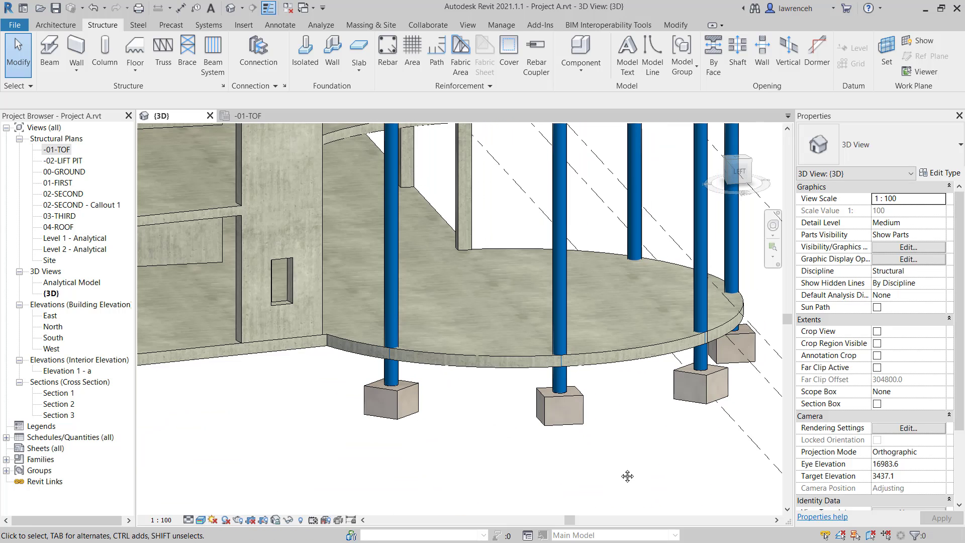
{"action": "left_click", "coordinate": [399, 412]}
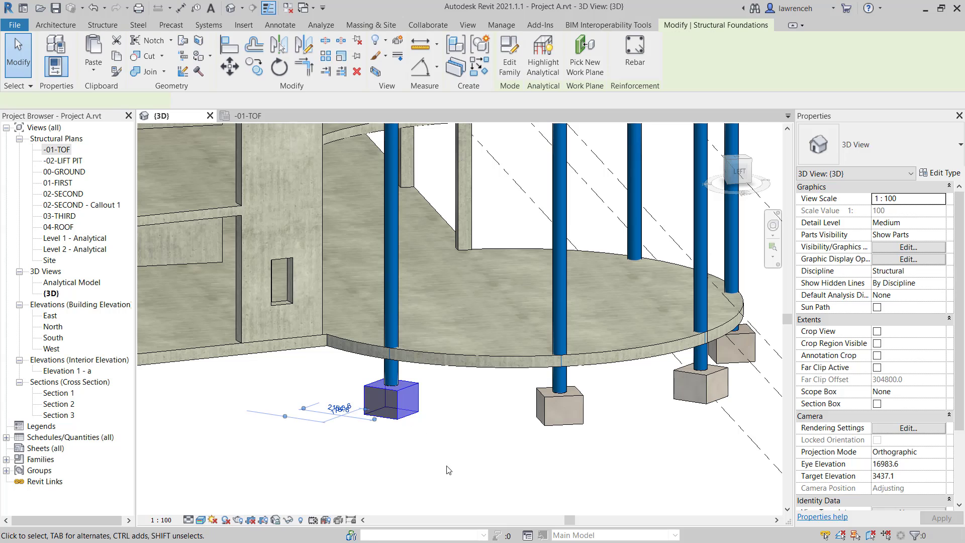
{"action": "right_click", "coordinate": [467, 471]}
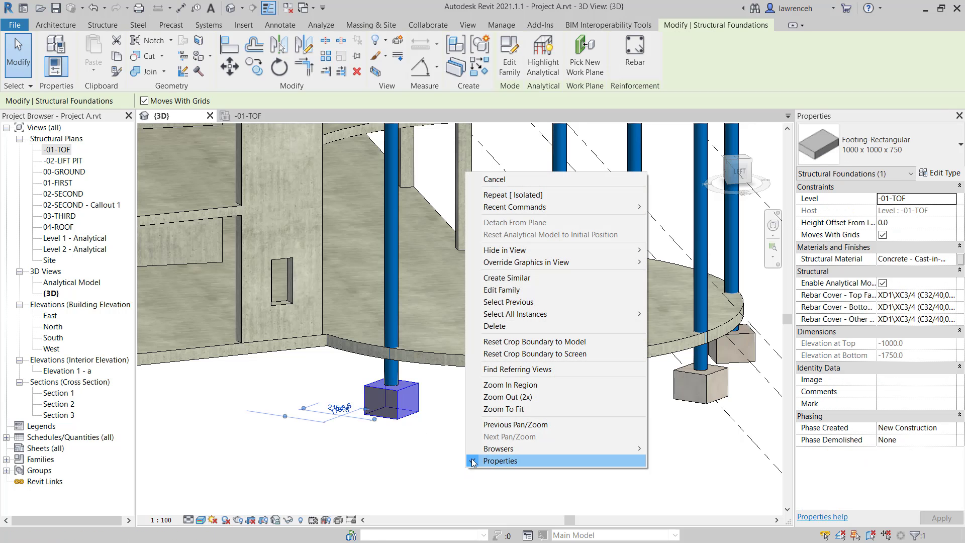
{"action": "mouse_move", "coordinate": [623, 314]}
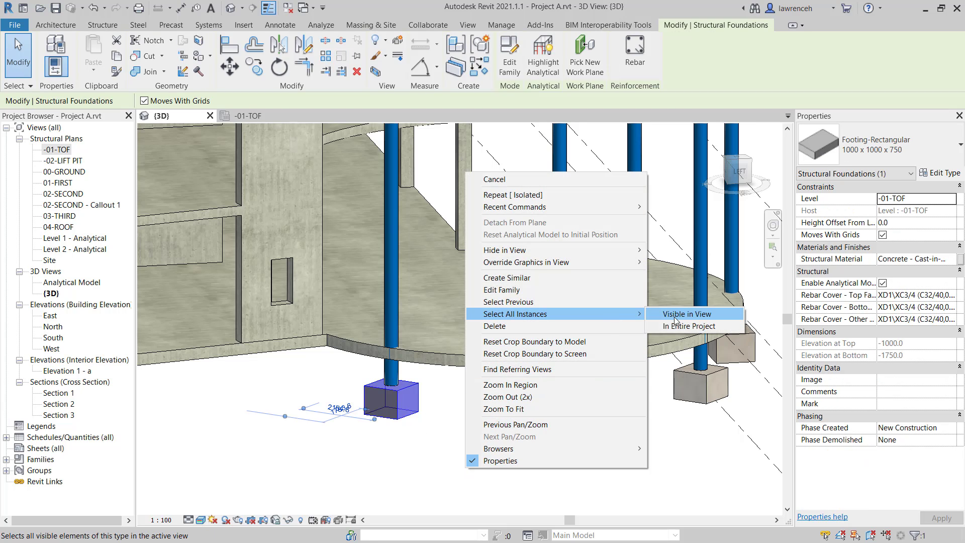
{"action": "left_click", "coordinate": [677, 317]}
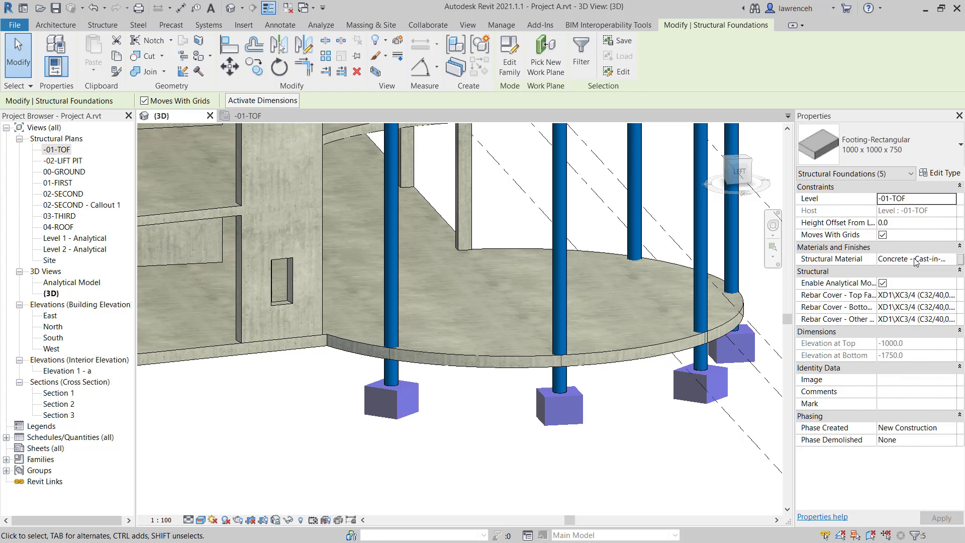
{"action": "left_click", "coordinate": [960, 260]}
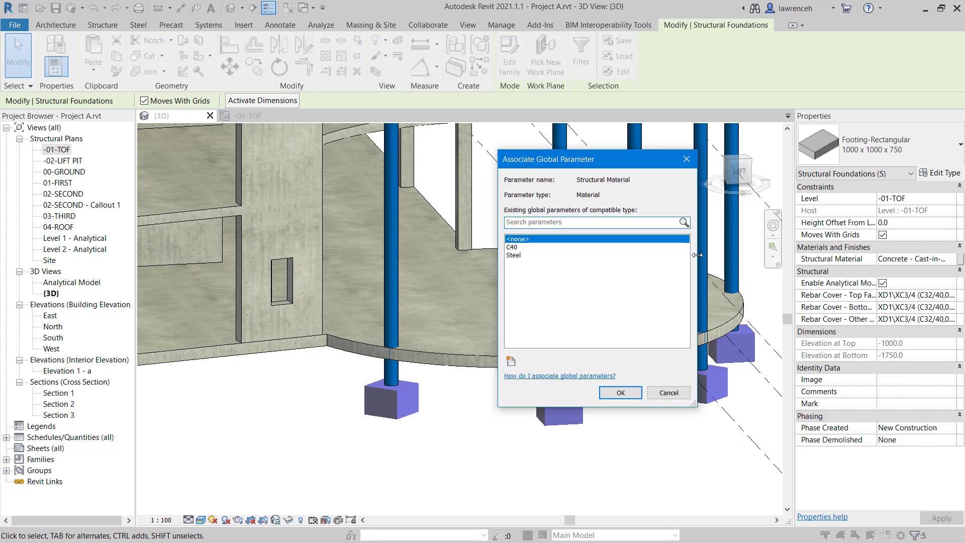
{"action": "left_click", "coordinate": [518, 248]}
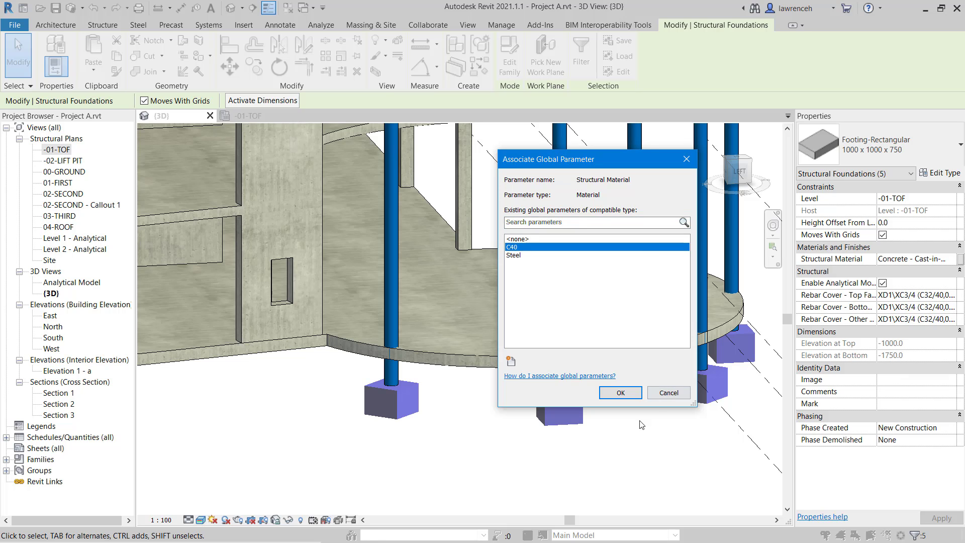
{"action": "left_click", "coordinate": [620, 392]}
{"action": "left_click", "coordinate": [658, 454]}
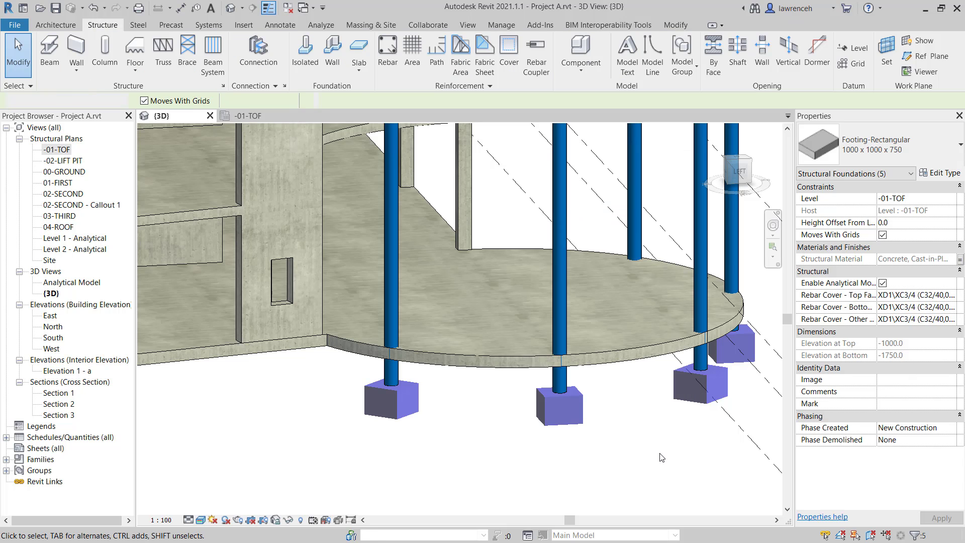
Step: Examine the footings beneath the circular entrance columns and the overall building model in 3D
{"action": "middle_click_drag", "start_coordinate": [664, 451], "coordinate": [600, 451], "text": "shift"}
{"action": "scroll", "coordinate": [599, 451], "scroll_direction": "down", "scroll_amount": 2}
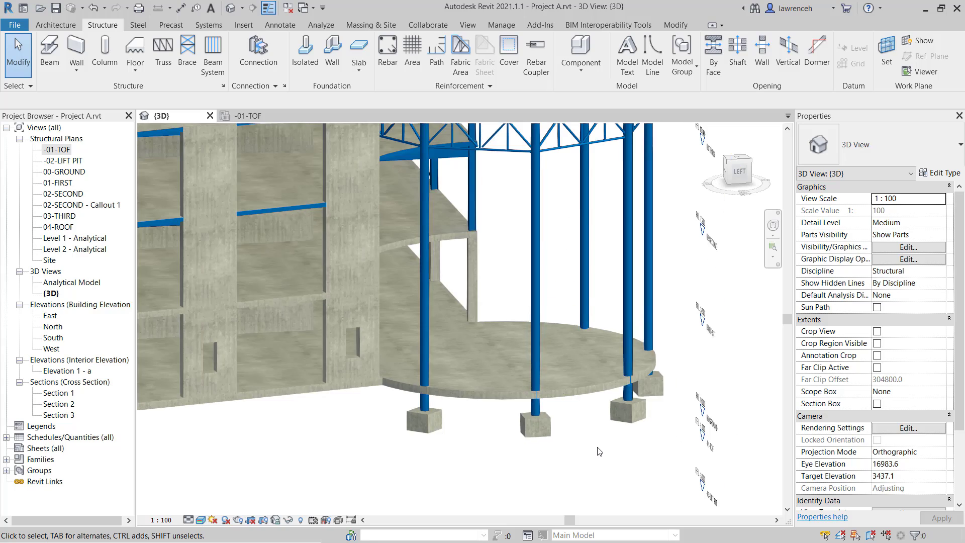
{"action": "middle_click_drag", "start_coordinate": [610, 455], "coordinate": [613, 421], "text": "shift"}
{"action": "left_click", "coordinate": [603, 378]}
{"action": "left_click", "coordinate": [659, 427]}
{"action": "scroll", "coordinate": [660, 427], "scroll_direction": "down", "scroll_amount": 3}
{"action": "scroll", "coordinate": [615, 422], "scroll_direction": "down", "scroll_amount": 2}
{"action": "middle_click_drag", "start_coordinate": [615, 423], "coordinate": [550, 493]}
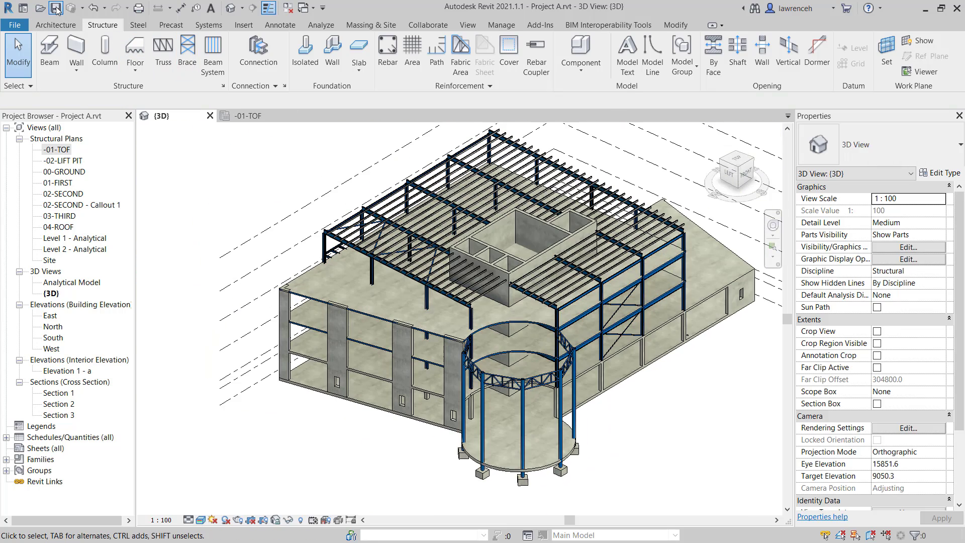